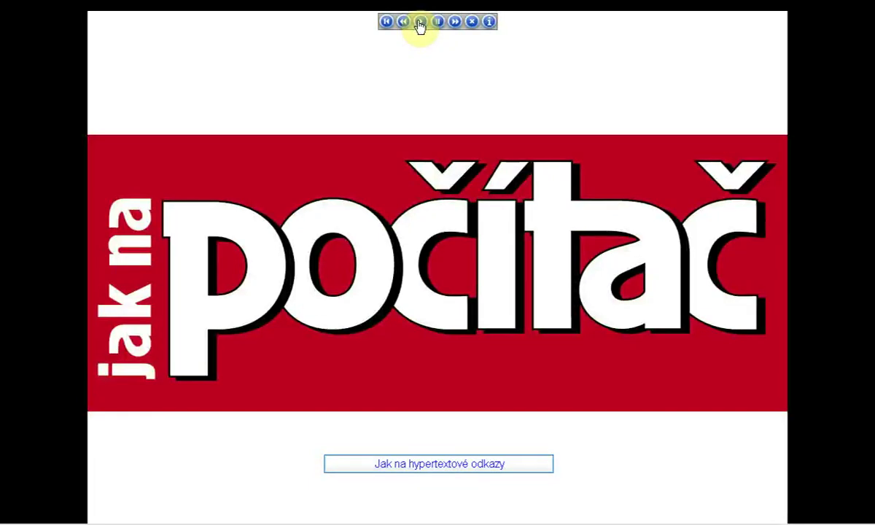
Start the Jak na hypertextové odkazy lesson in the tutorial player.
click(420, 22)
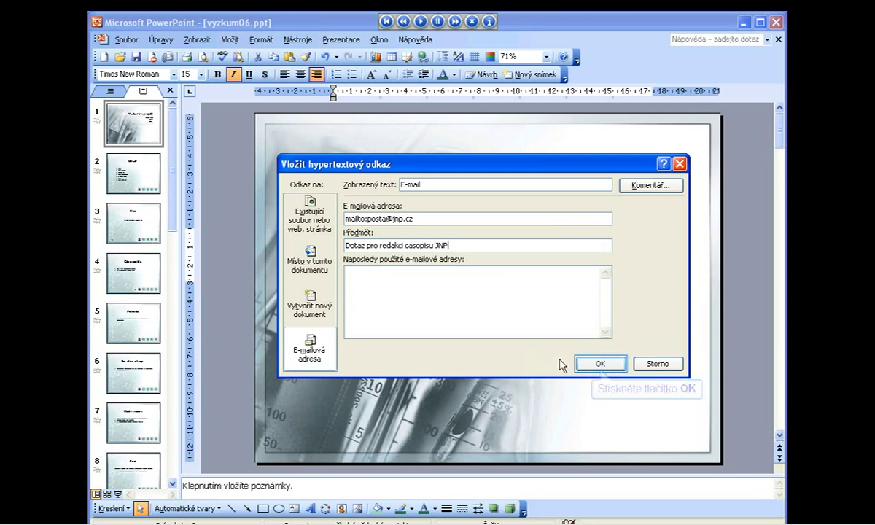
Confirm the e-mail hyperlink, then link the Úvod bullet to slide 3 Úvod.
click(585, 366)
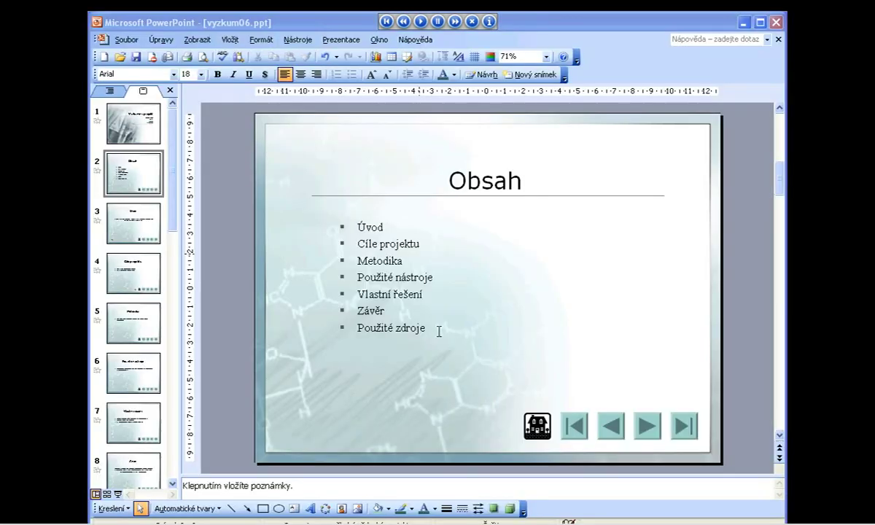
double_click(380, 226)
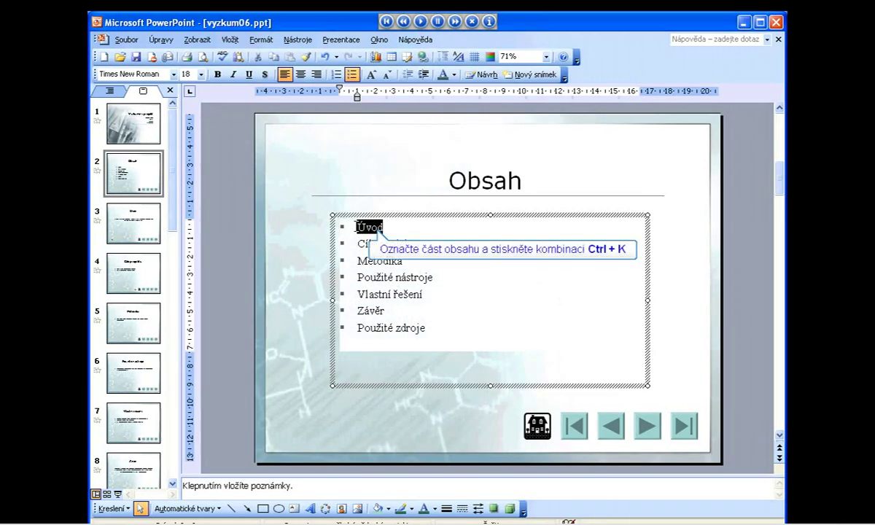
key(ctrl+k)
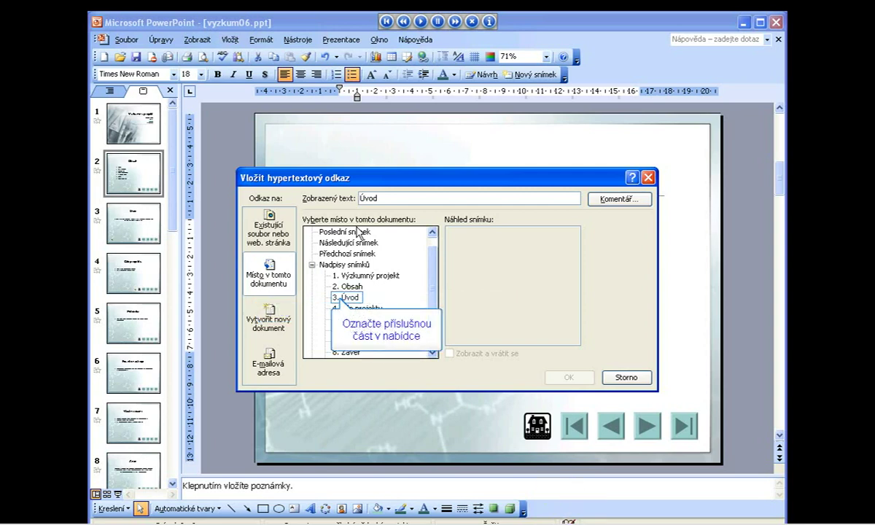
click(362, 298)
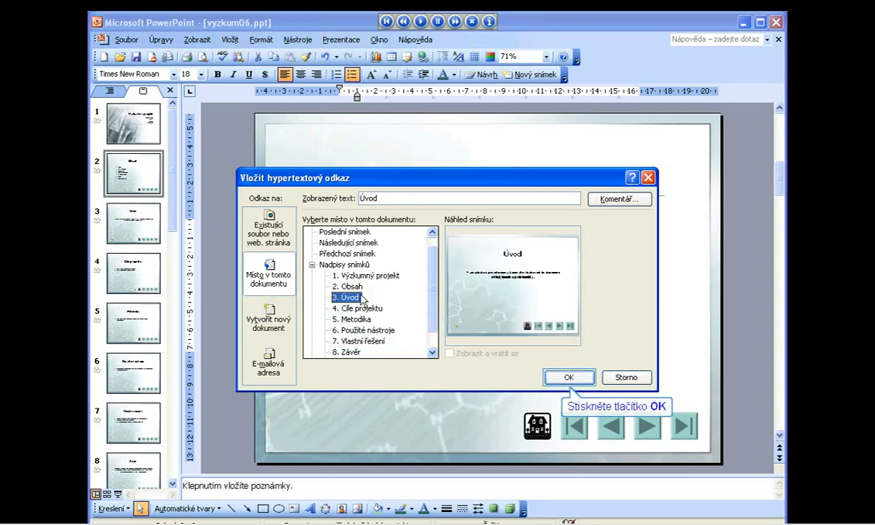
click(571, 376)
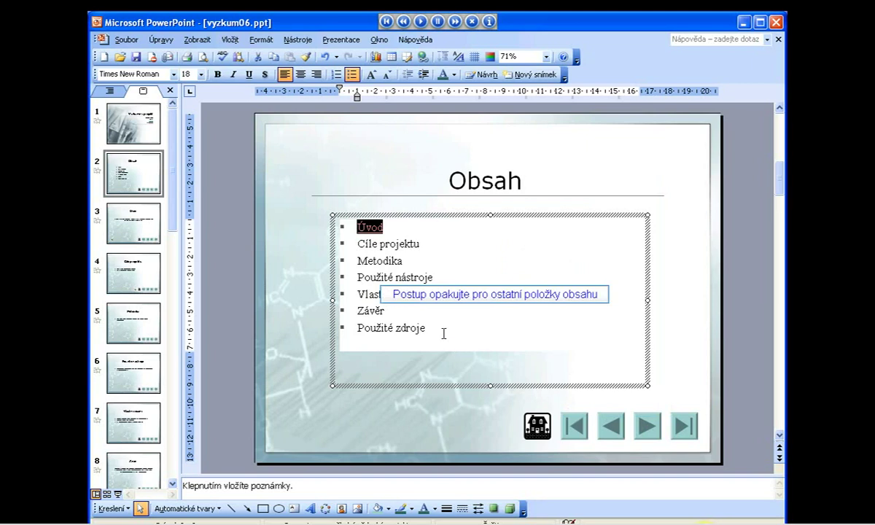
Link Cíle projektu, Metodika and Použité nástroje to slides 4, 5 and 6.
drag(420, 243, 355, 243)
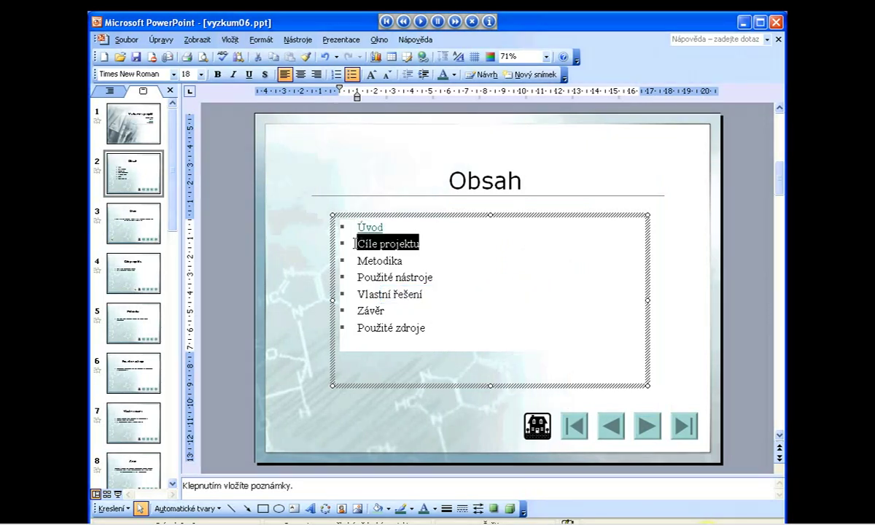
key(ctrl+k)
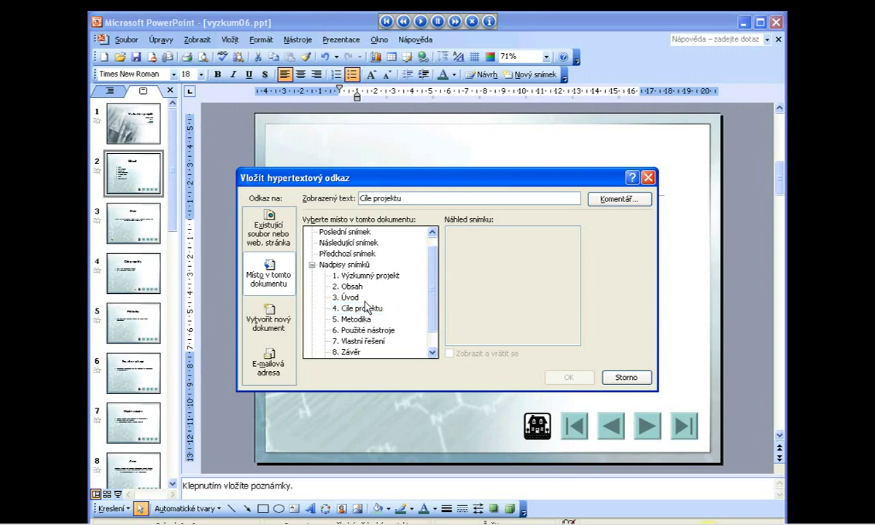
click(363, 308)
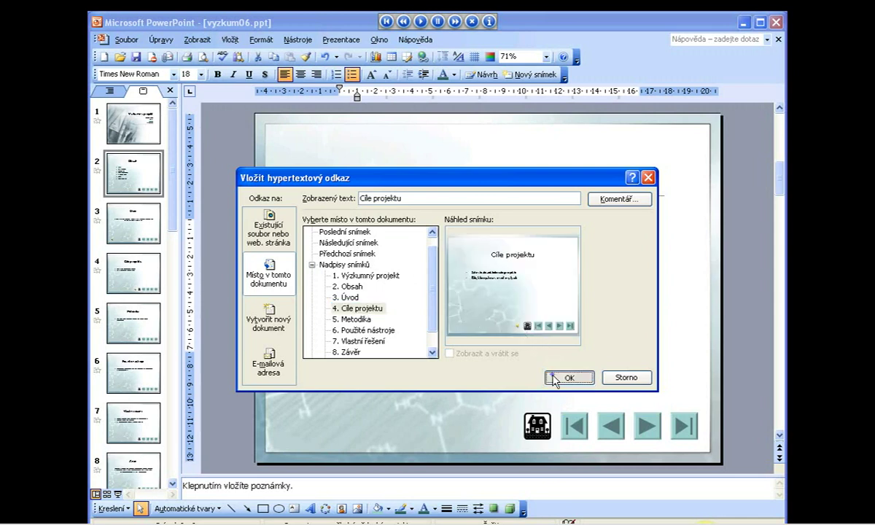
click(557, 378)
double_click(391, 260)
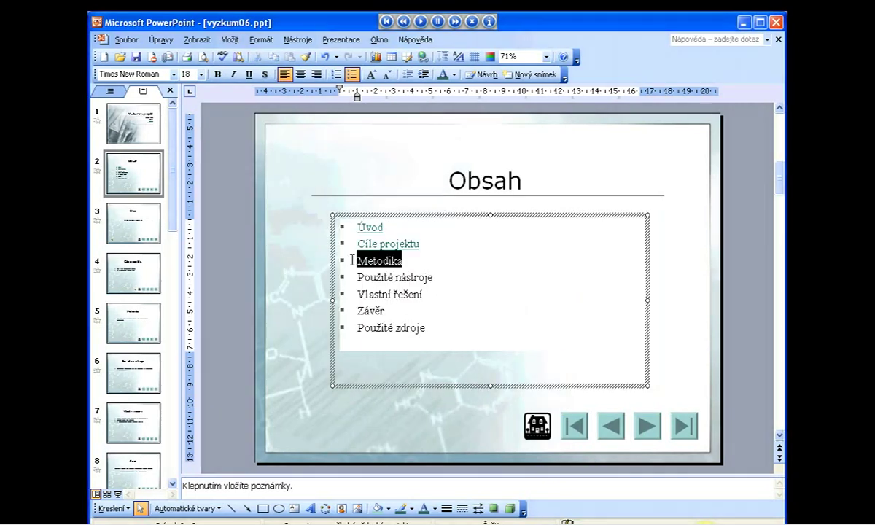
key(ctrl+k)
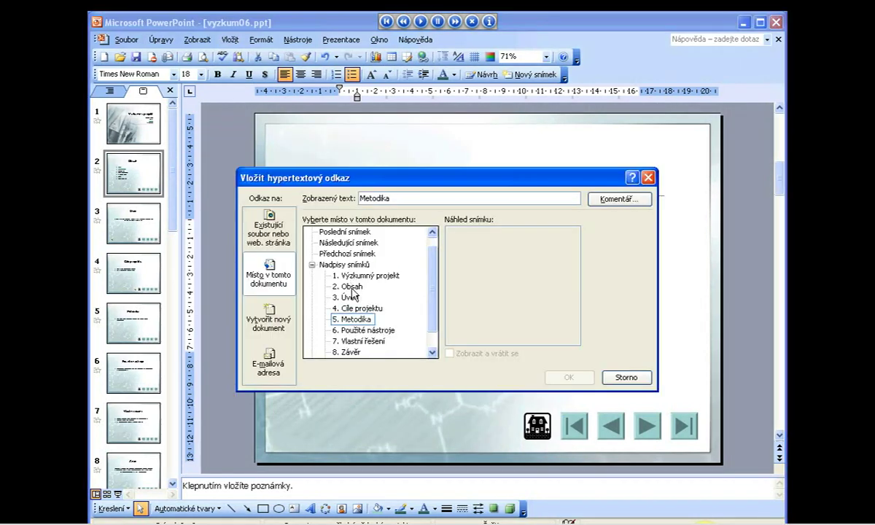
click(350, 320)
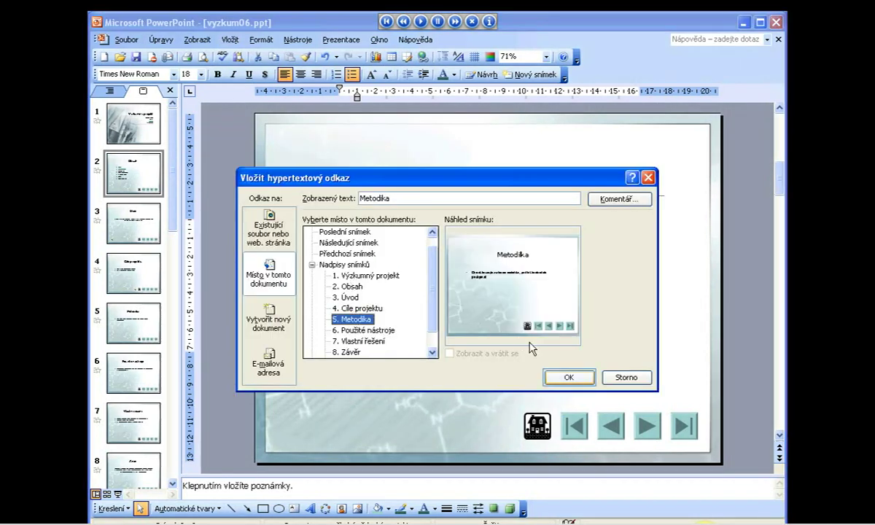
click(558, 379)
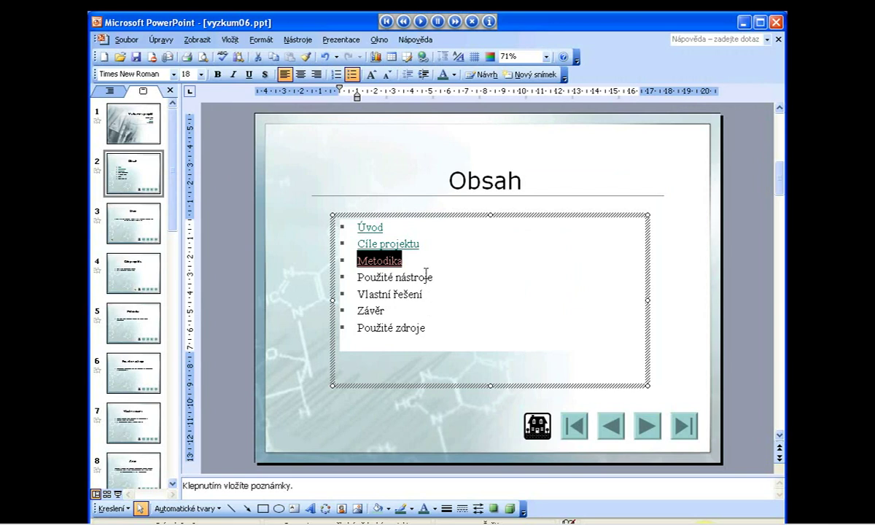
drag(433, 277, 353, 273)
key(ctrl+k)
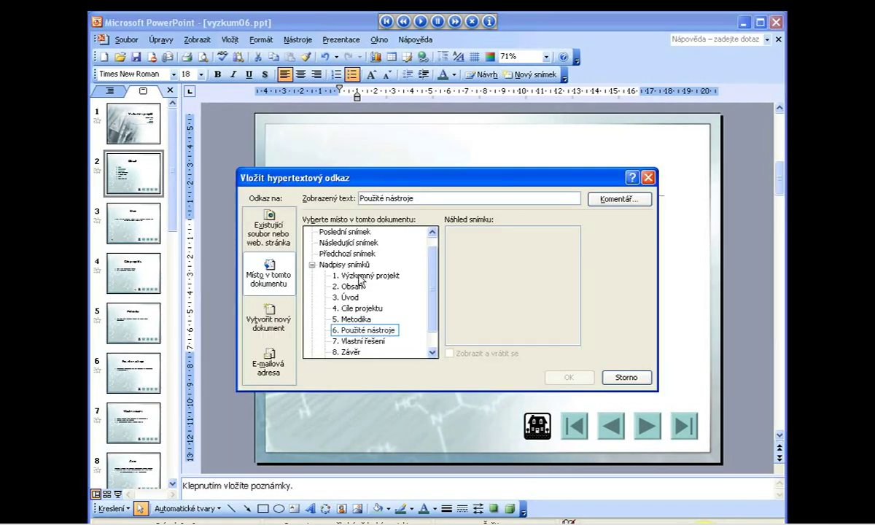
click(368, 329)
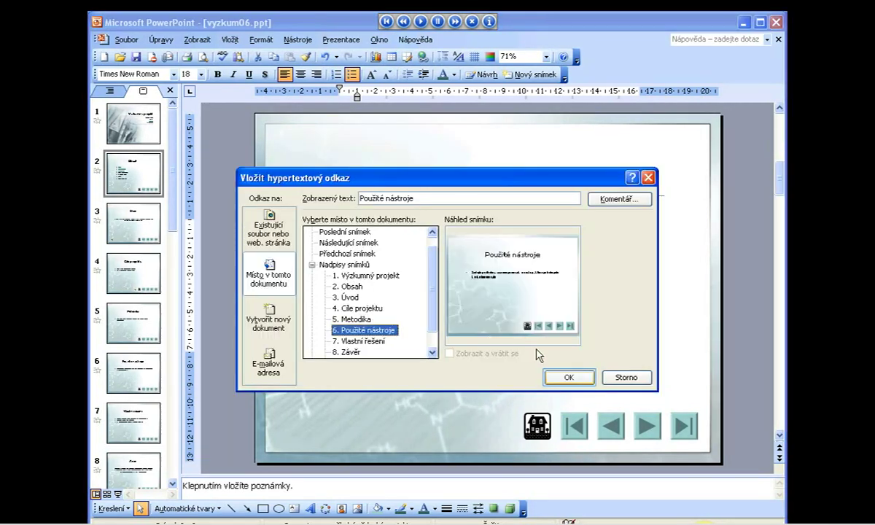
click(567, 378)
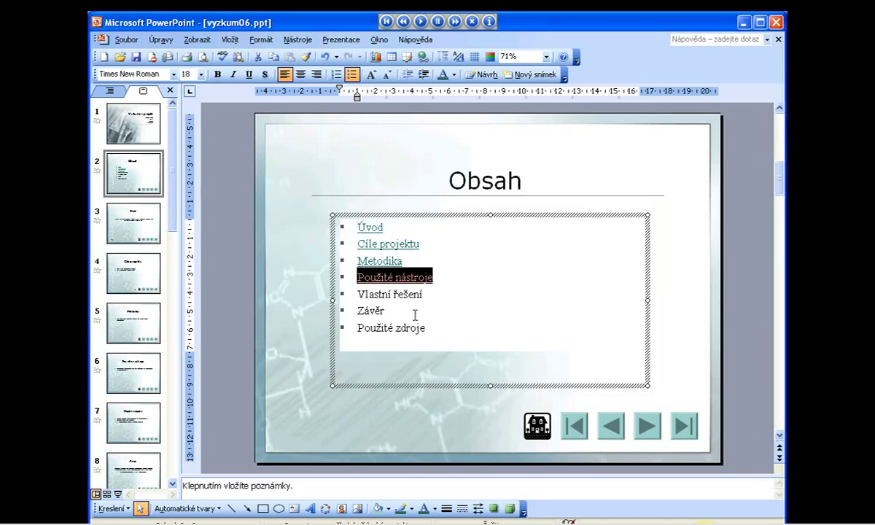
Link Vlastní řešení, Závěr and Použité zdroje to slides 7, 8 and 9.
drag(423, 294, 352, 292)
key(ctrl+k)
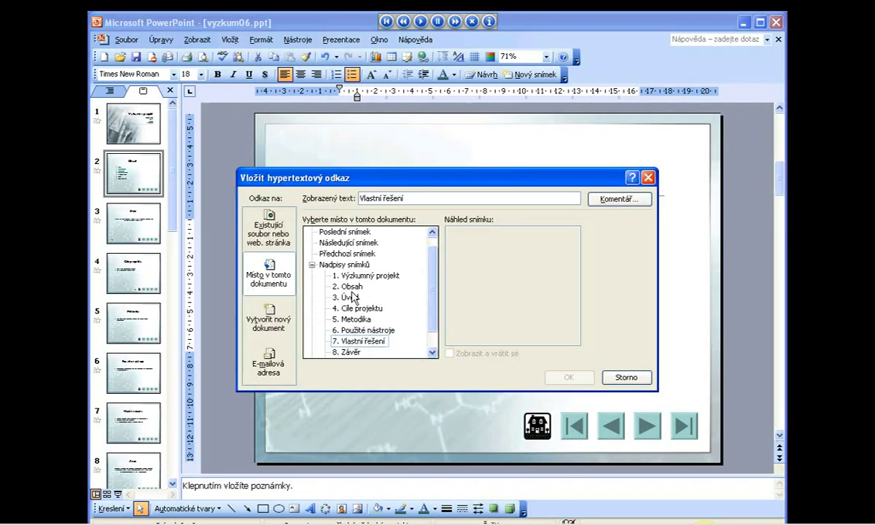
click(363, 341)
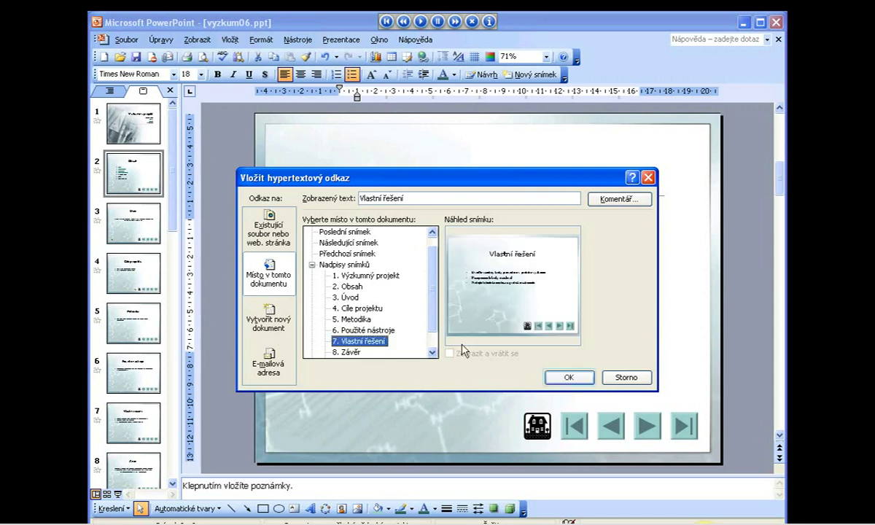
click(553, 379)
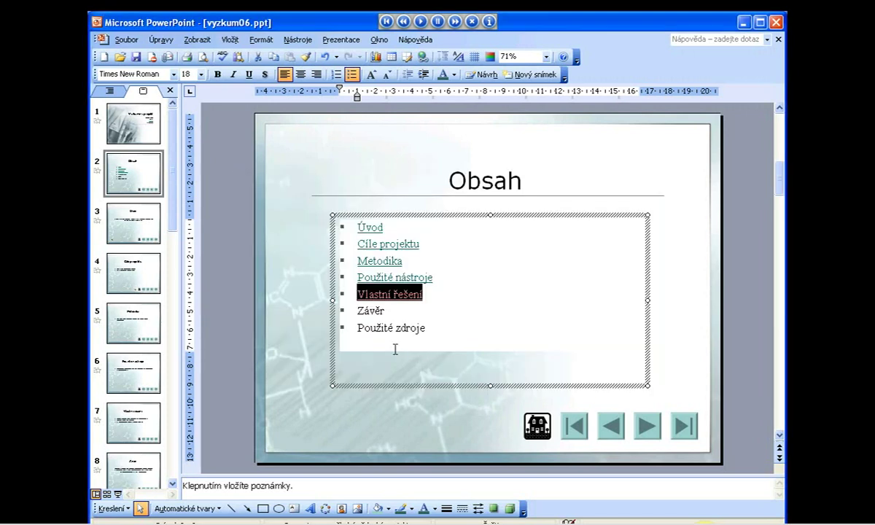
double_click(373, 310)
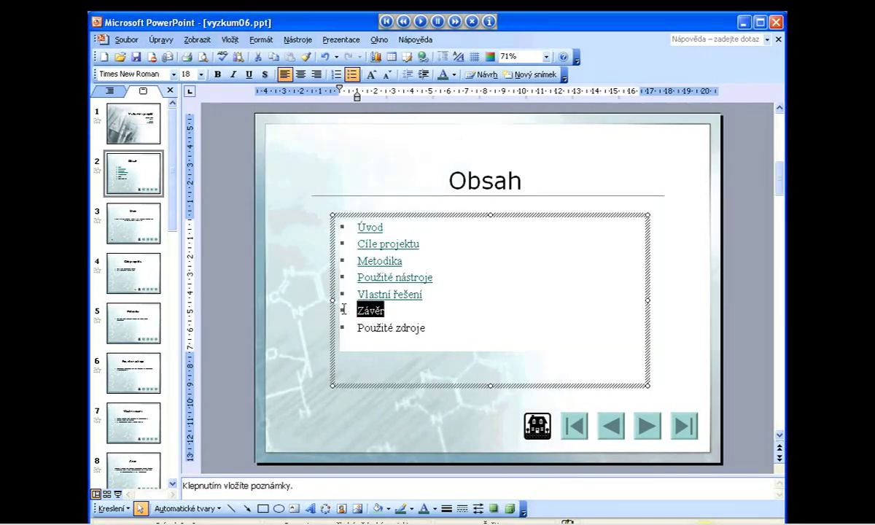
key(ctrl+k)
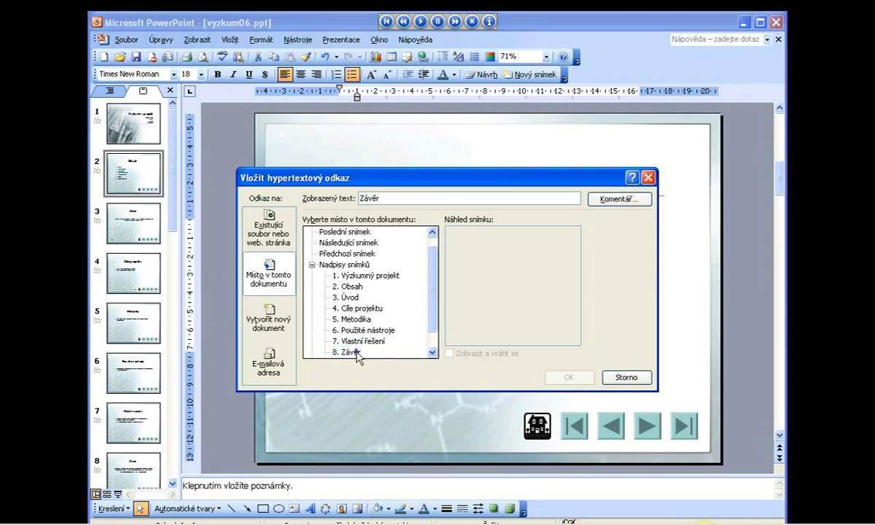
click(357, 353)
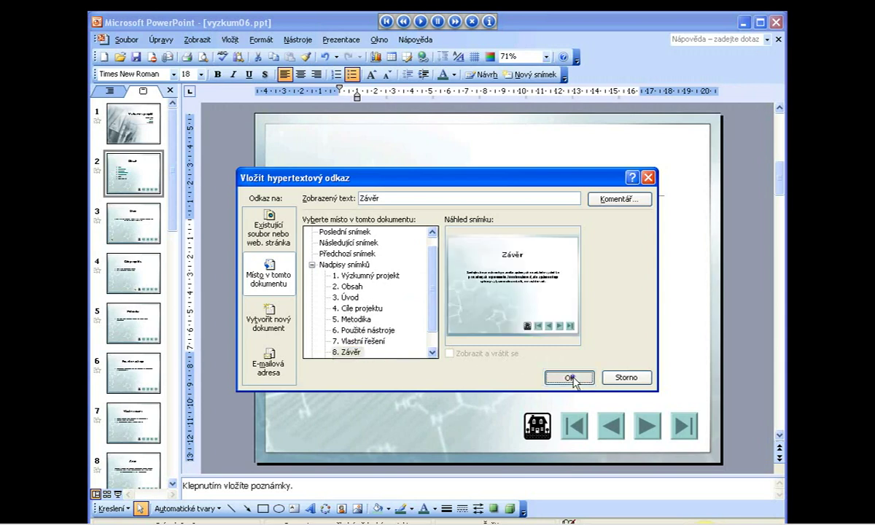
click(568, 377)
triple_click(419, 327)
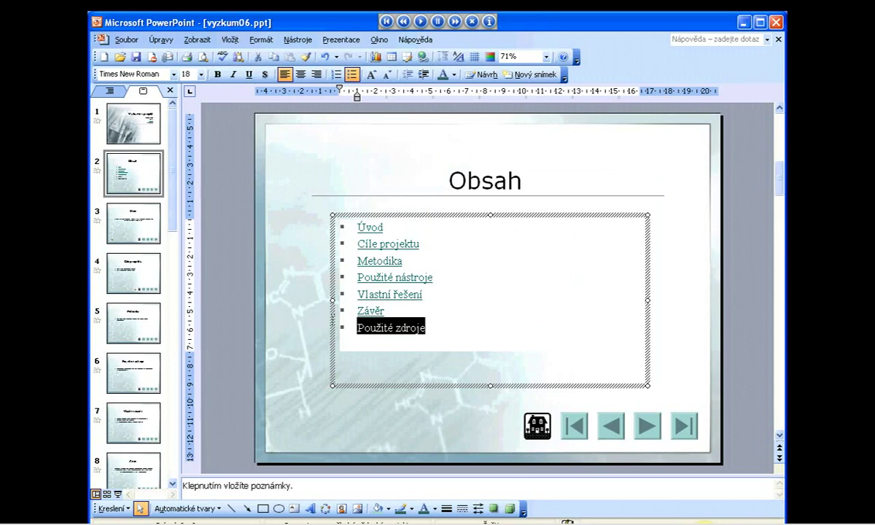
key(ctrl+k)
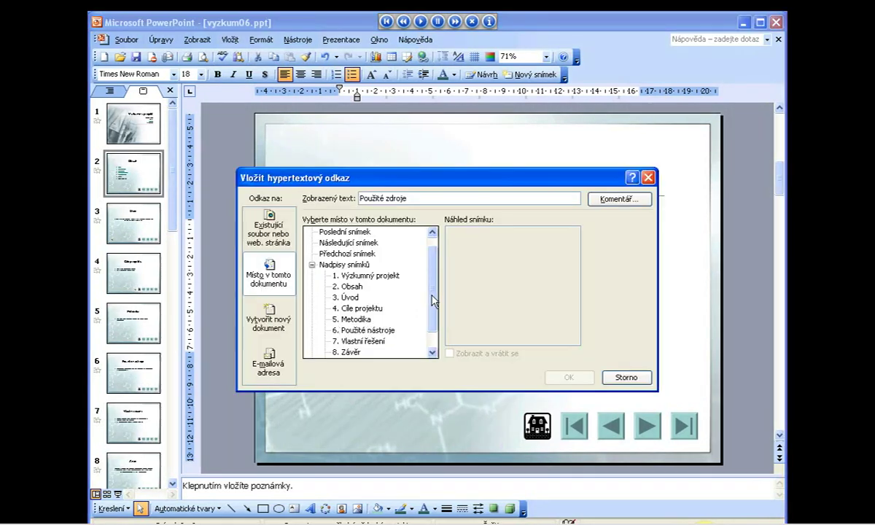
scroll(432, 296, down, 1)
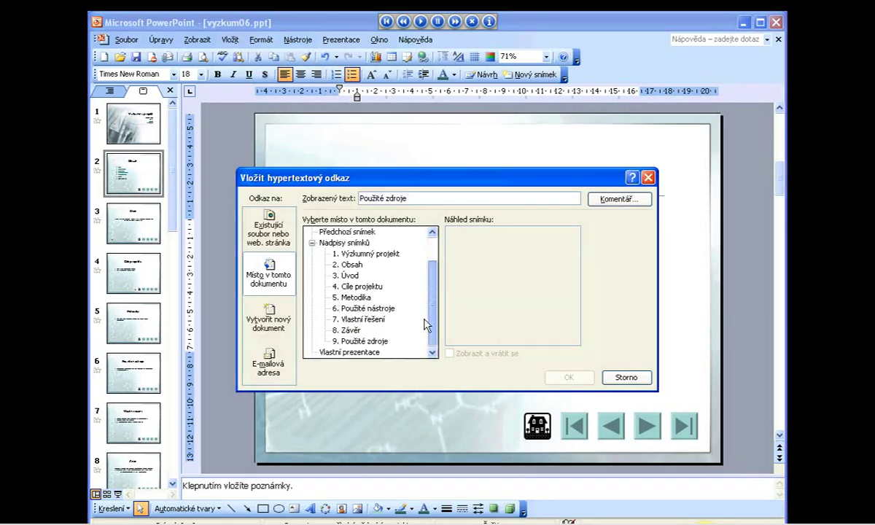
click(373, 341)
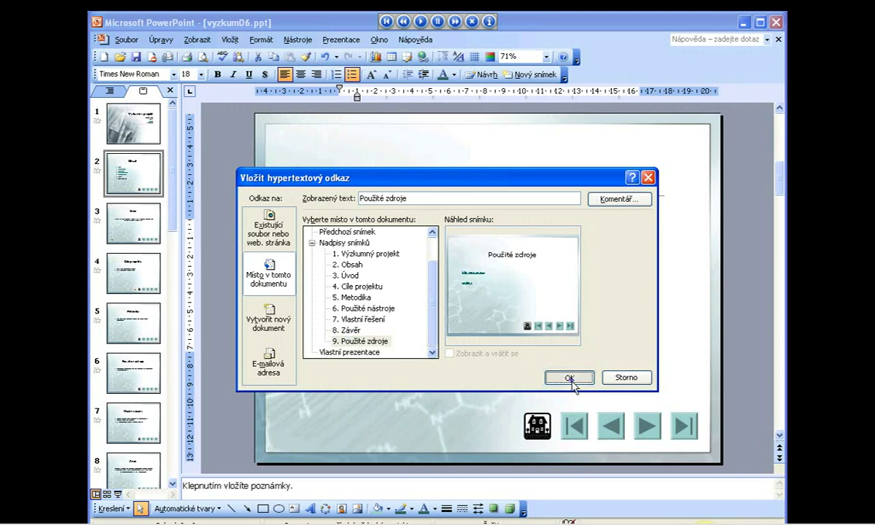
click(569, 378)
click(487, 413)
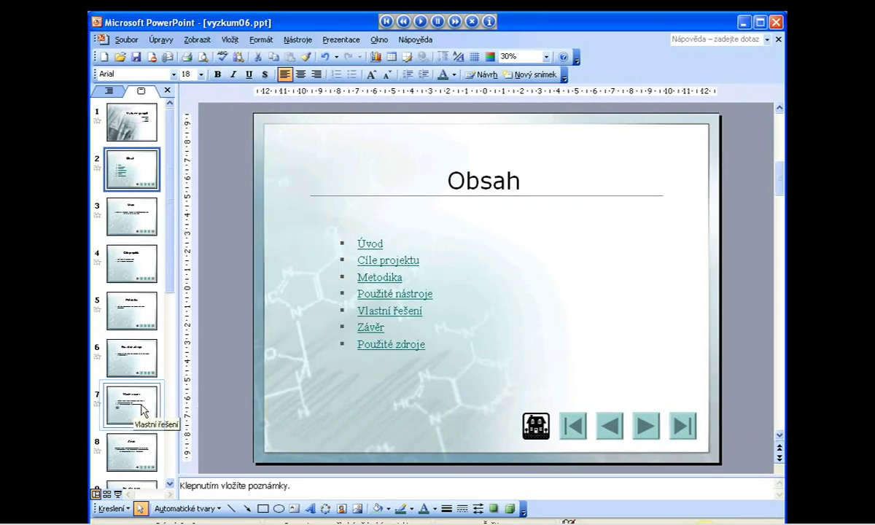
On slide 7, set the icon's click action to open the file obrazek.png.
click(134, 400)
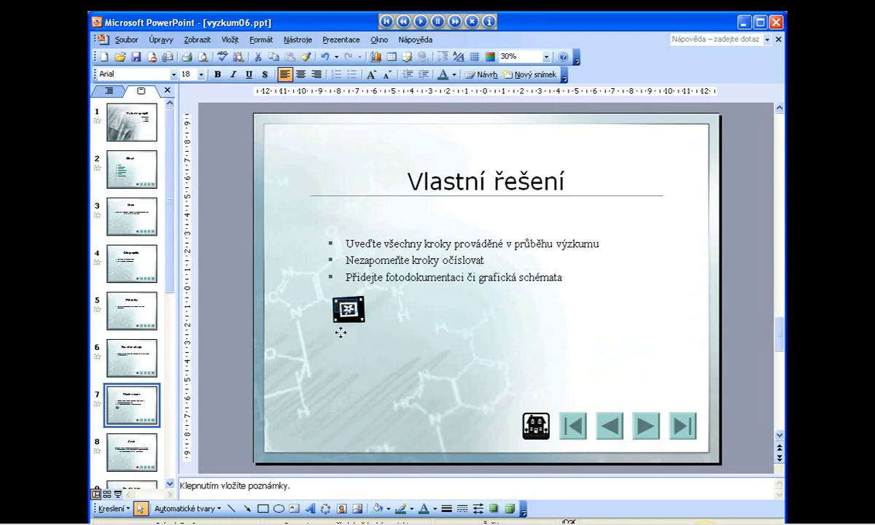
right_click(350, 310)
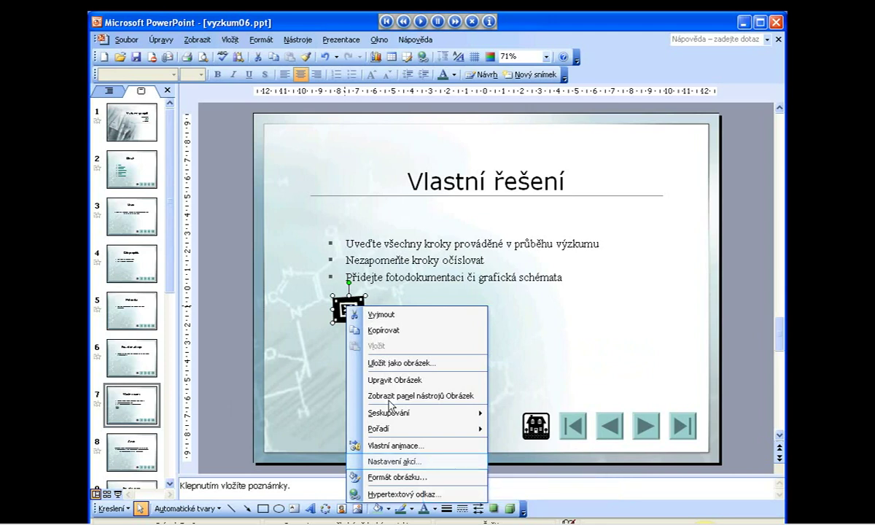
click(394, 461)
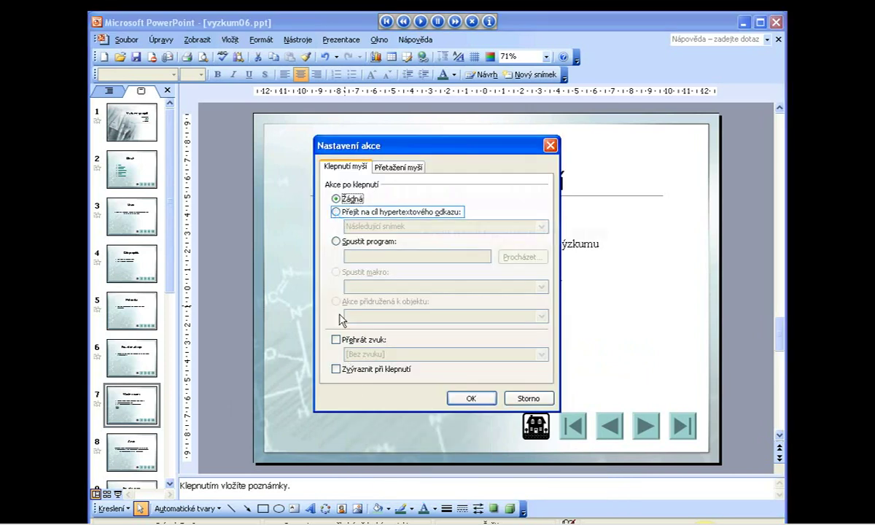
click(337, 212)
click(336, 213)
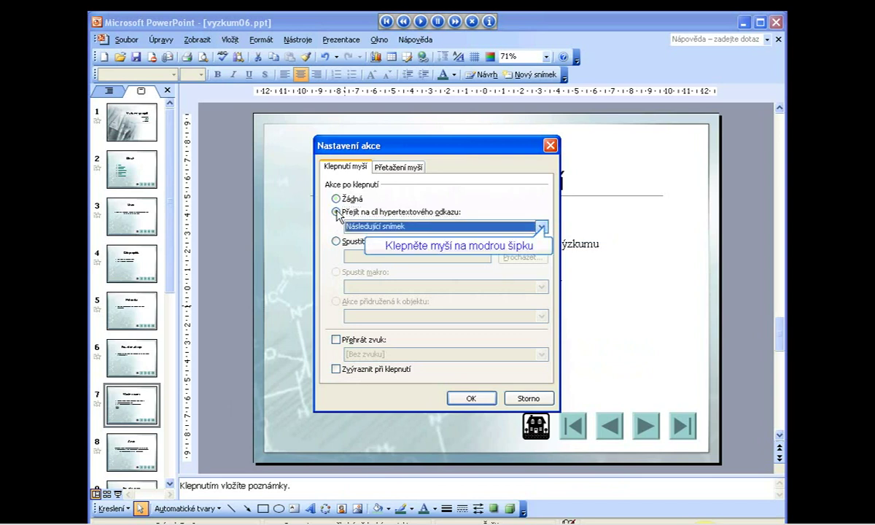
click(541, 227)
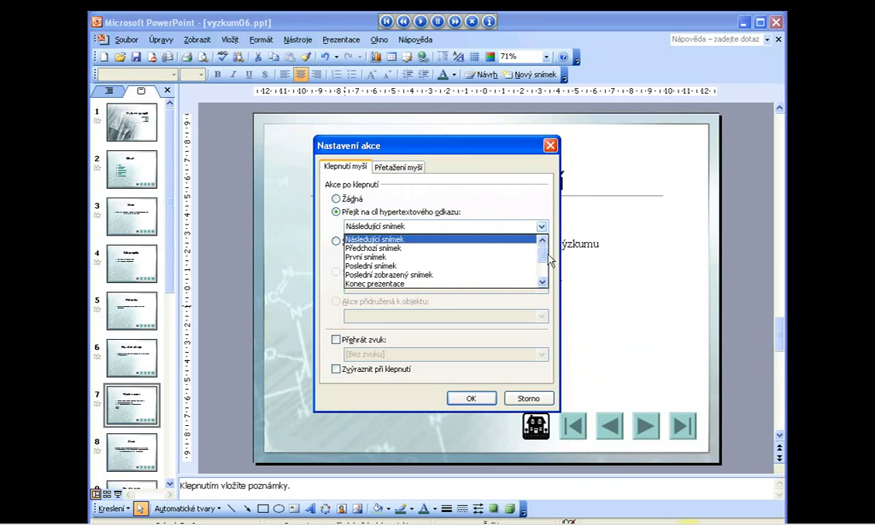
scroll(438, 280, down, 2)
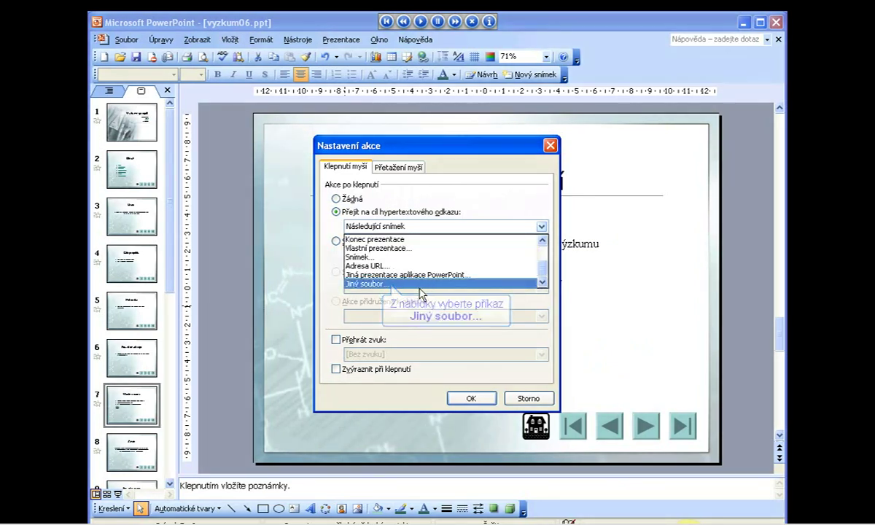
click(414, 285)
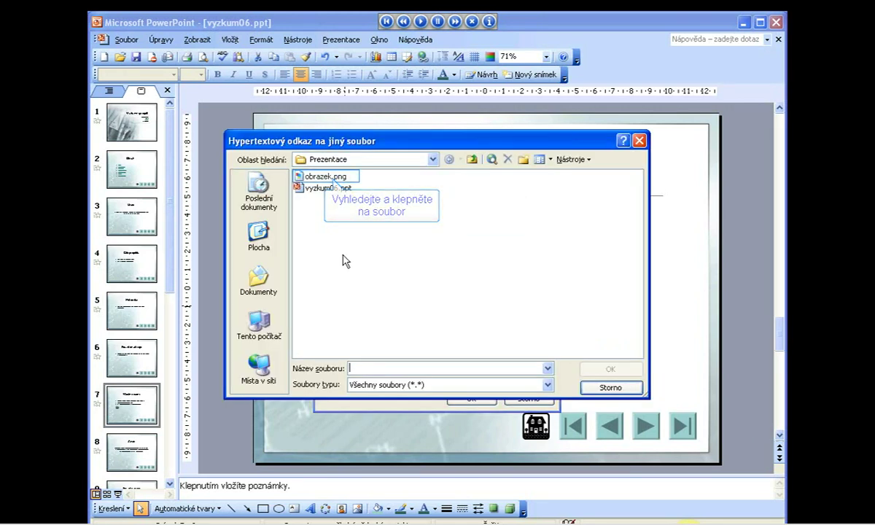
click(324, 179)
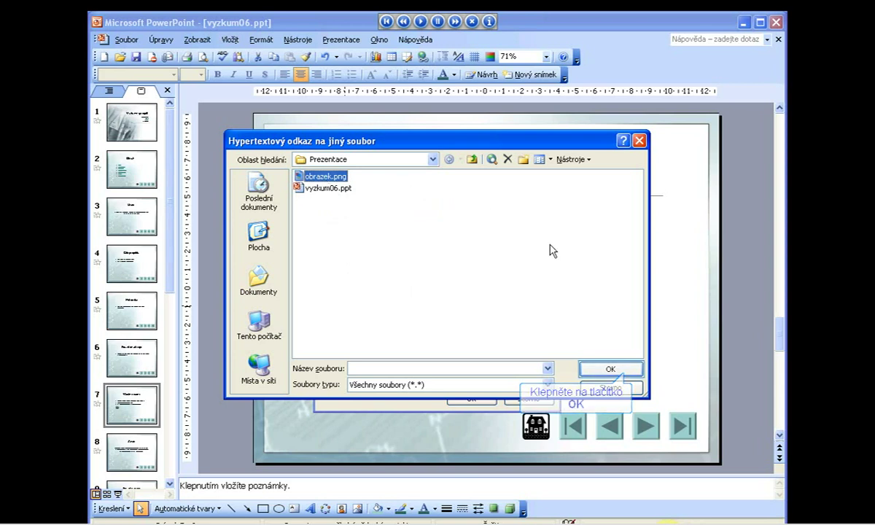
click(595, 370)
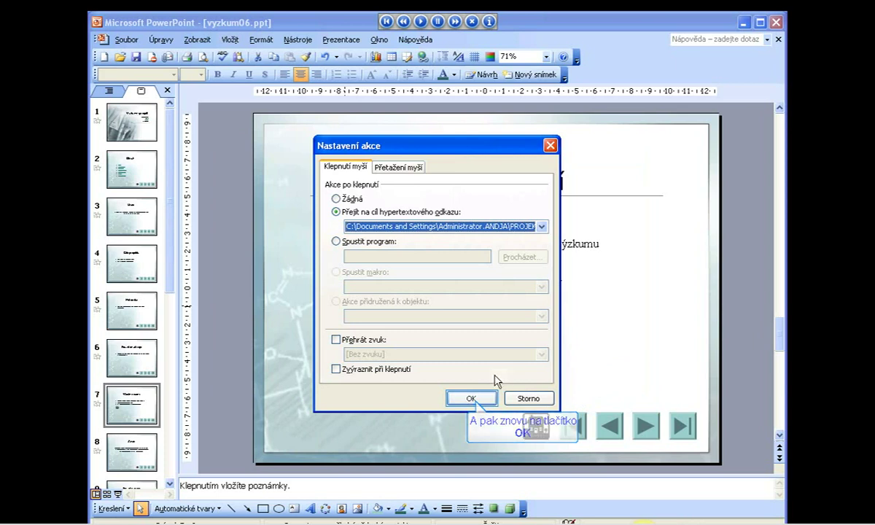
click(472, 399)
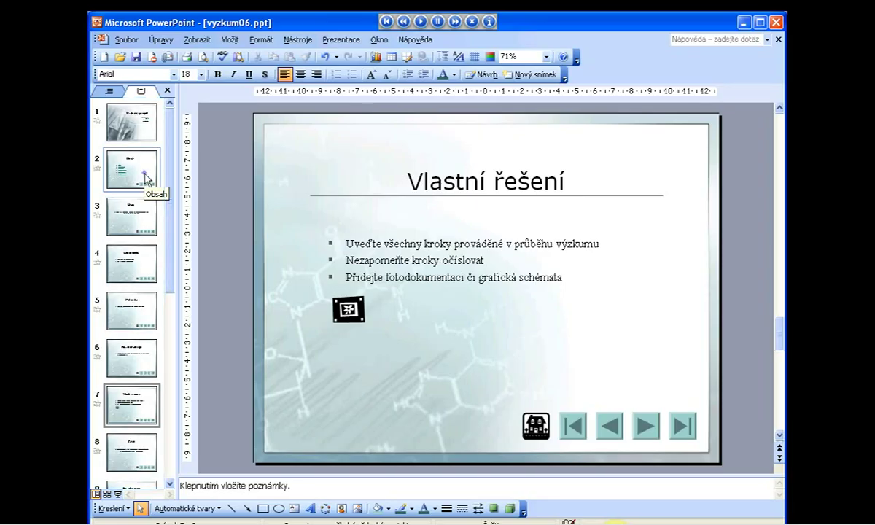
On the Obsah slide, inspect the Použité zdroje link, then remove its hyperlink.
click(144, 175)
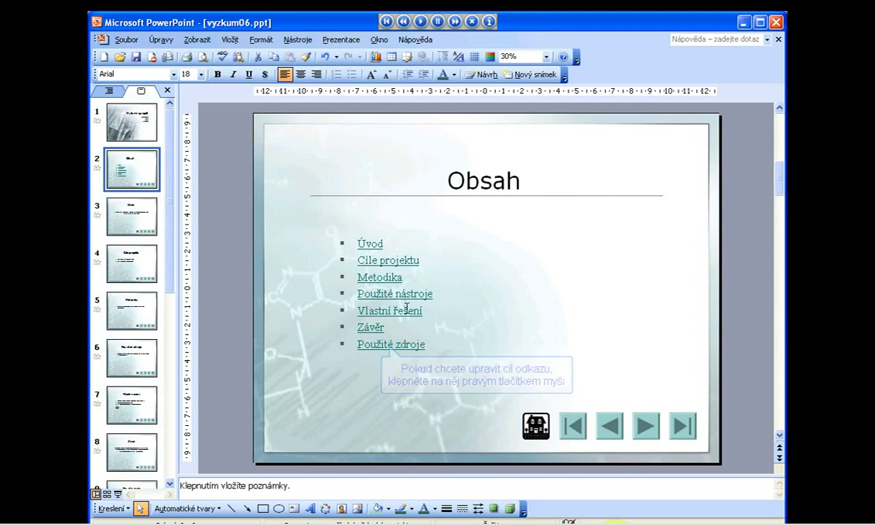
right_click(410, 342)
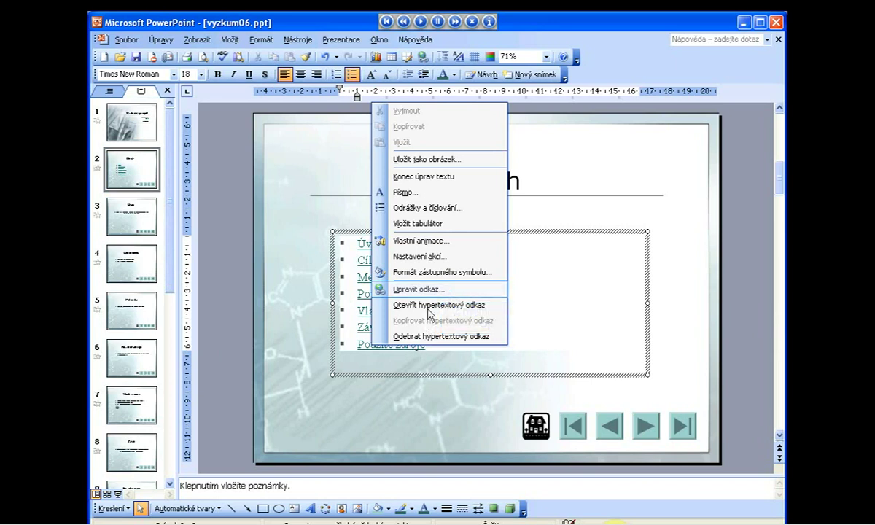
click(431, 294)
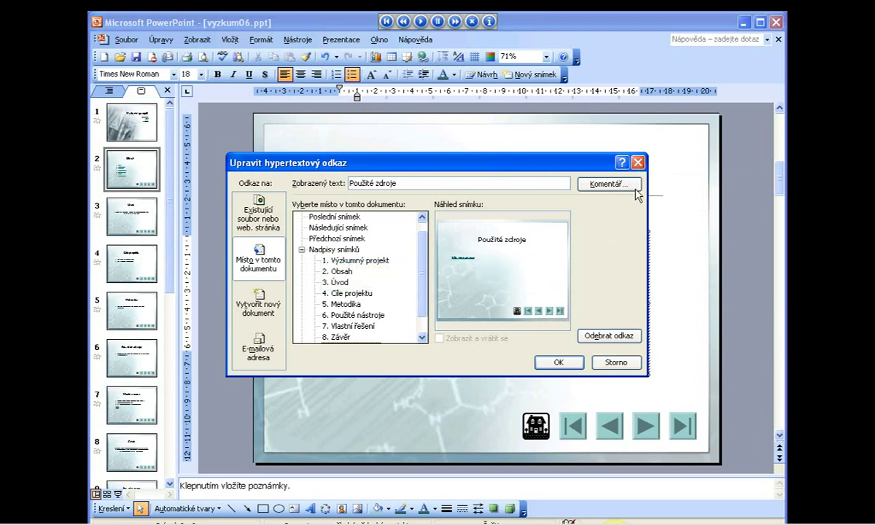
click(638, 162)
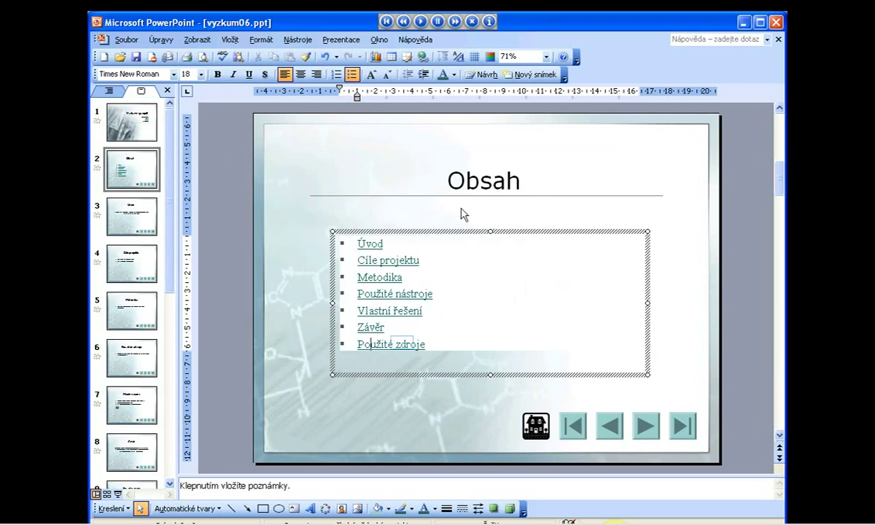
right_click(405, 346)
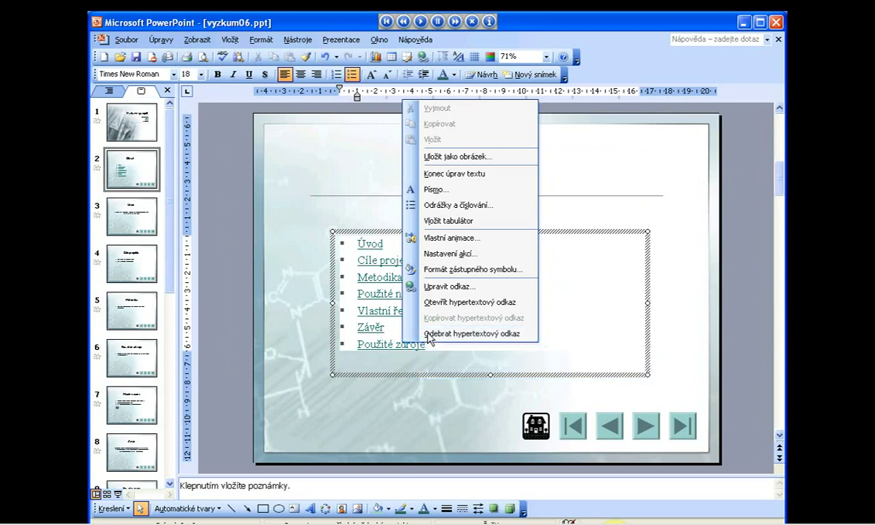
click(429, 334)
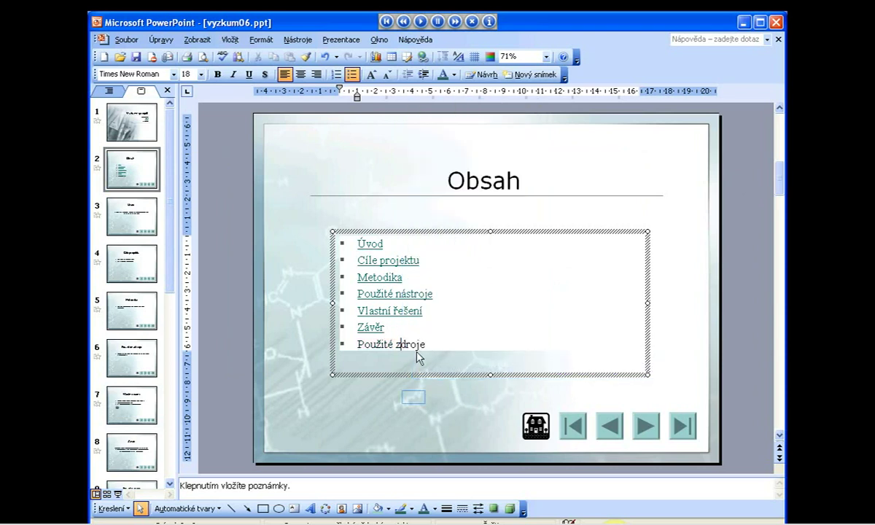
click(414, 397)
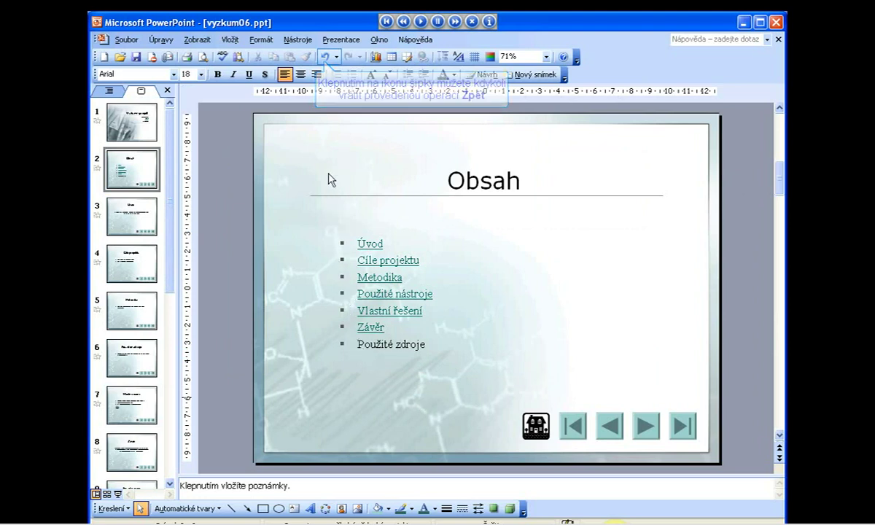
Undo the removal so Použité zdroje is a hyperlink again, then check its menu.
click(325, 57)
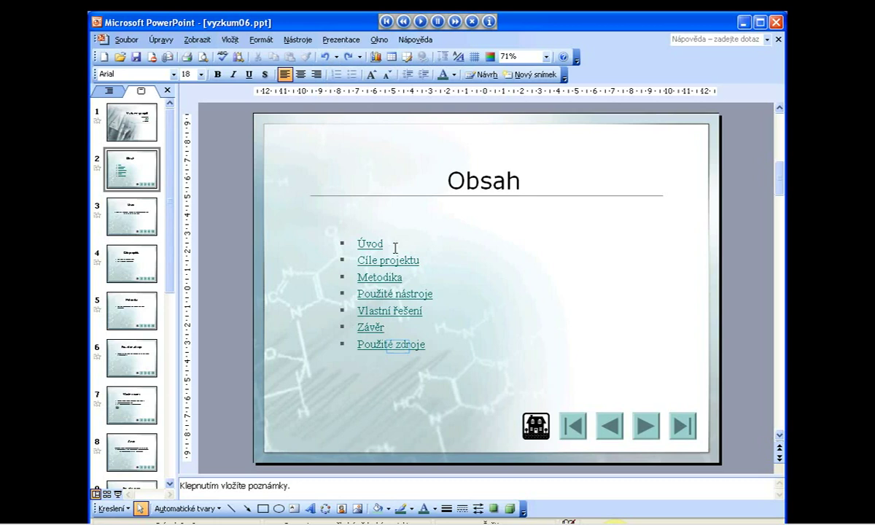
right_click(398, 345)
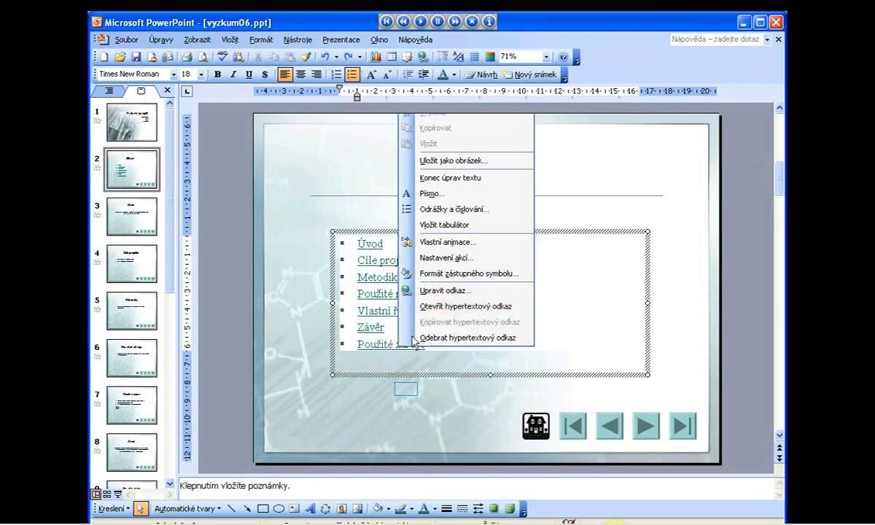
click(405, 390)
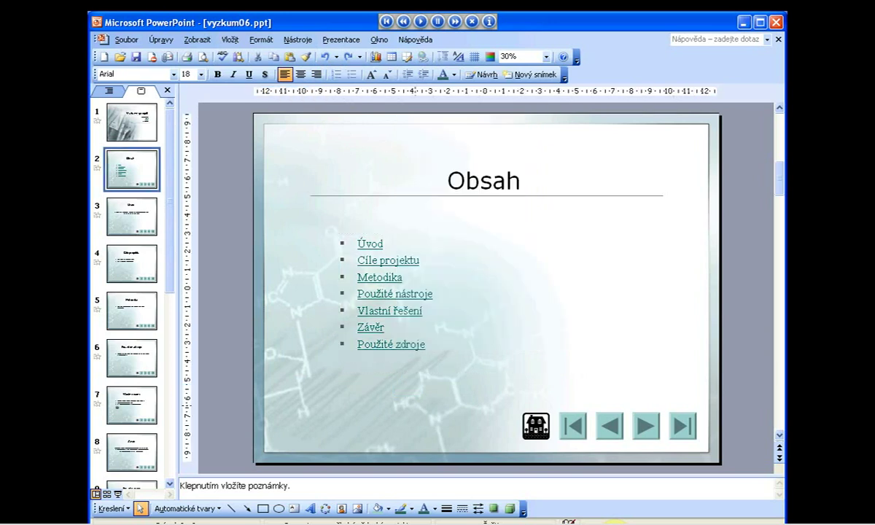